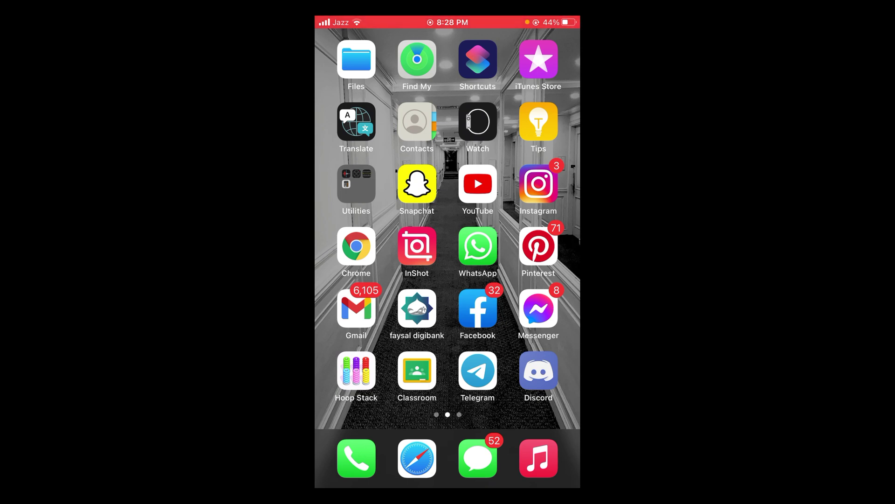
# Launch Facebook and bring up its menu of shortcuts
pyautogui.click(478, 308)
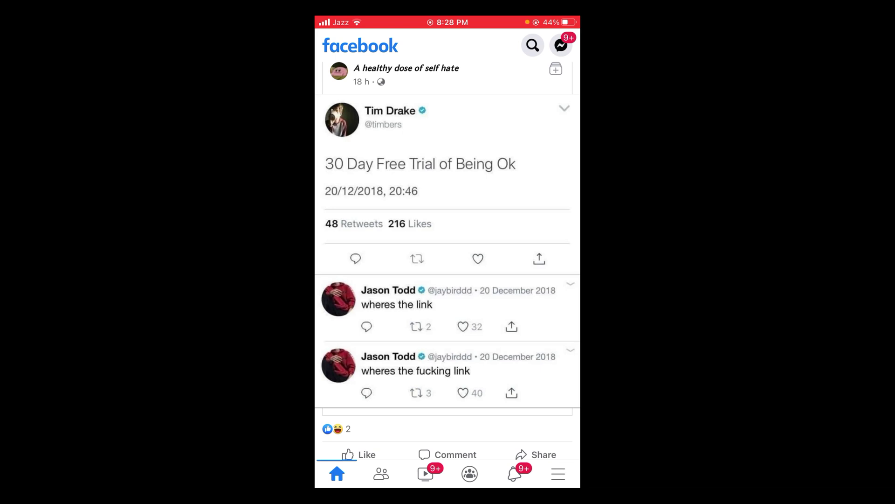
pyautogui.click(558, 473)
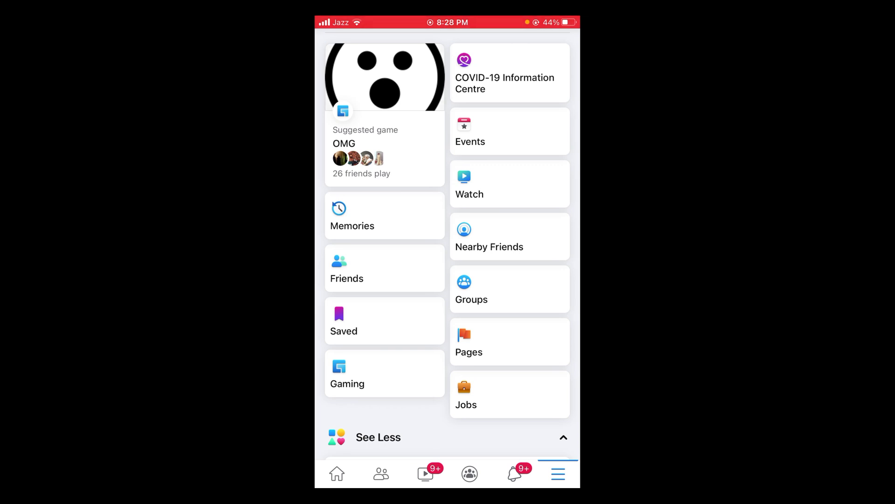
# Go to the Green energy constructions page from Pages, dismissing the WhatsApp prompt
pyautogui.click(510, 342)
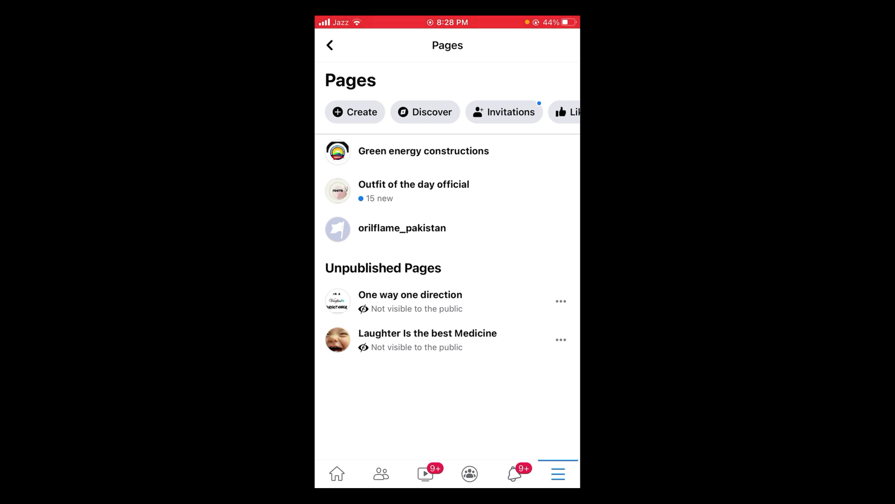
pyautogui.click(424, 151)
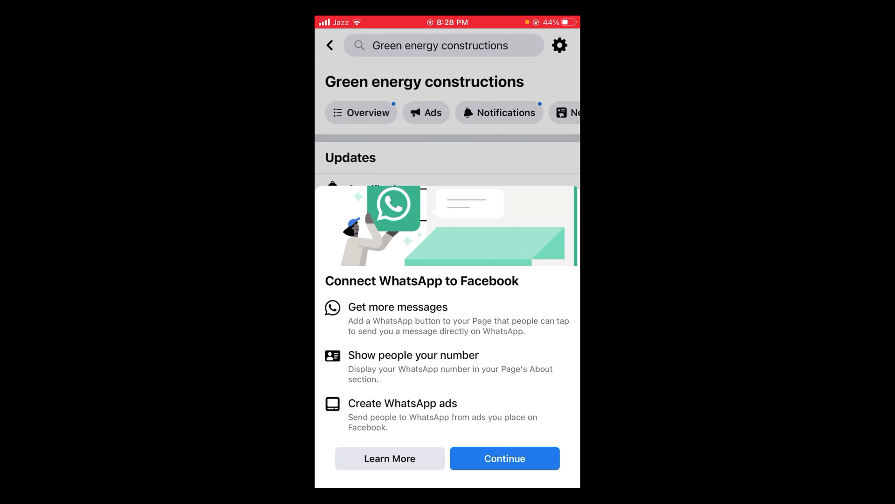
pyautogui.click(448, 91)
# Go to the page's settings and choose General
pyautogui.click(560, 45)
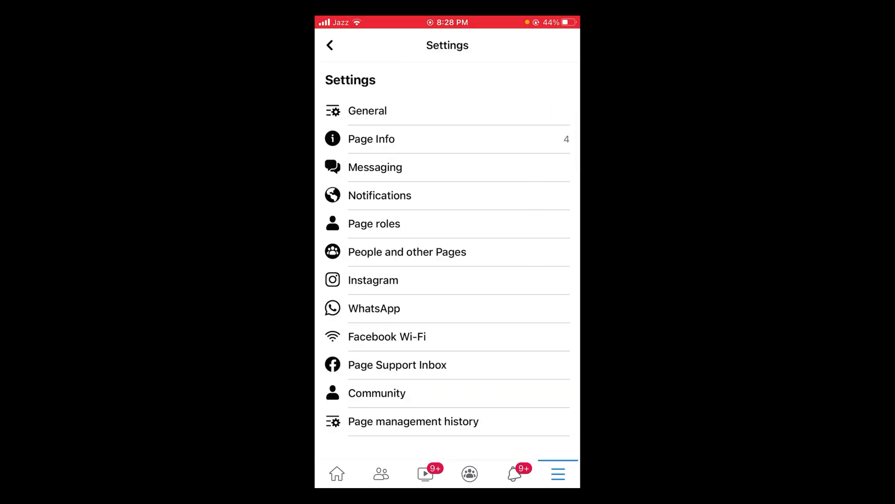
pyautogui.click(368, 111)
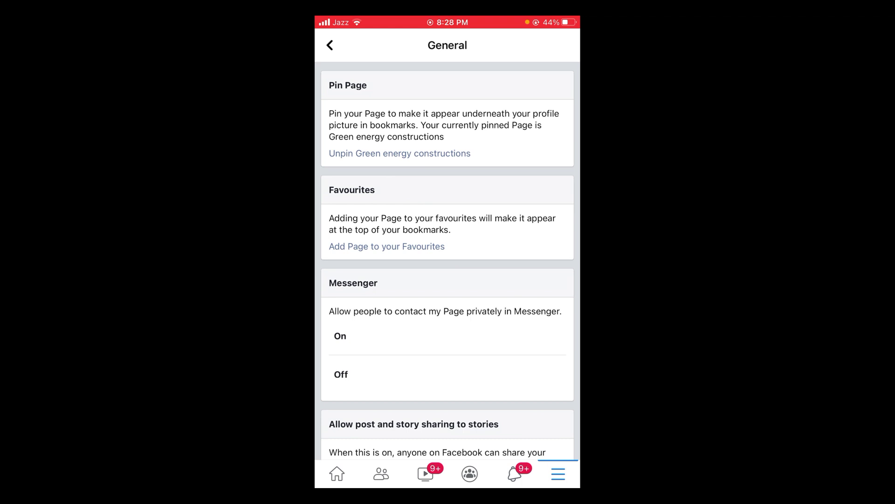
# Choose Off under Messenger in the Green energy constructions page's General settings
pyautogui.click(448, 374)
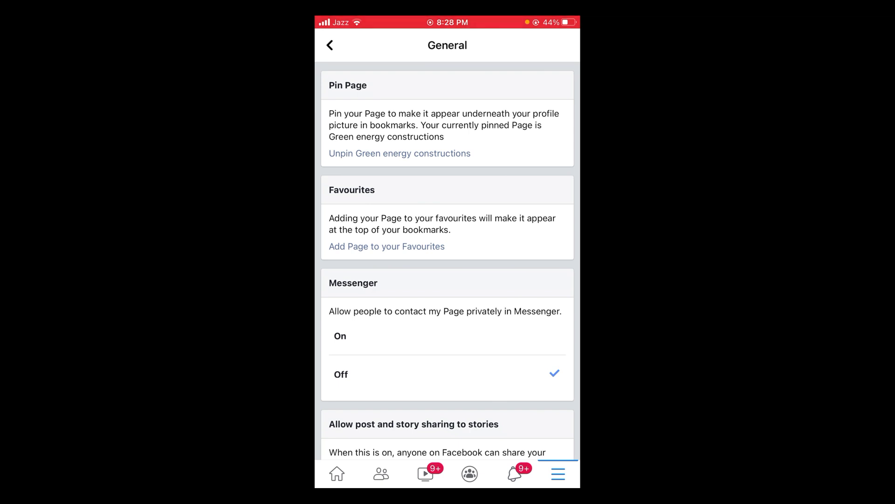